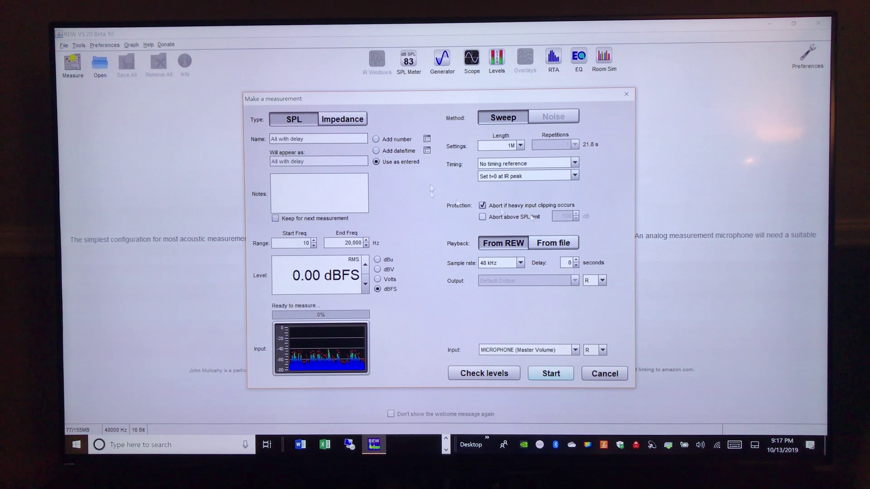
# Confirm the mic input level, then run the right-speaker sweep recorded as 'All with delay'.
pyautogui.click(482, 376)
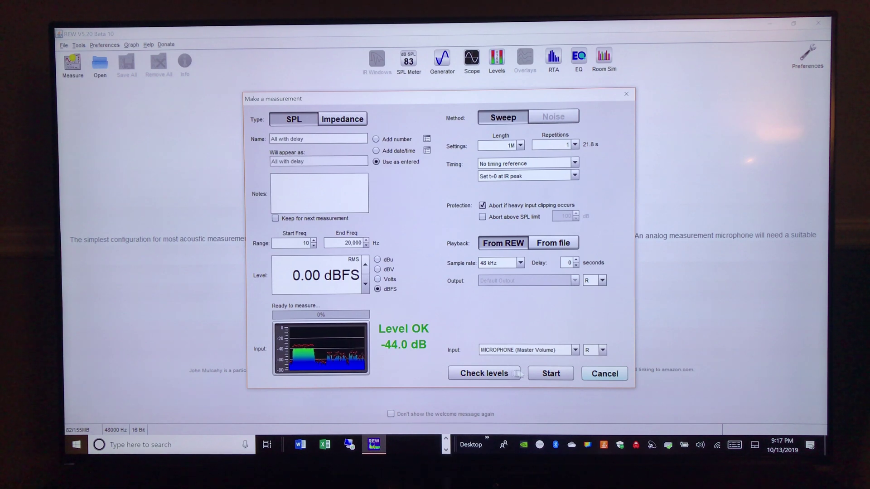
pyautogui.click(538, 376)
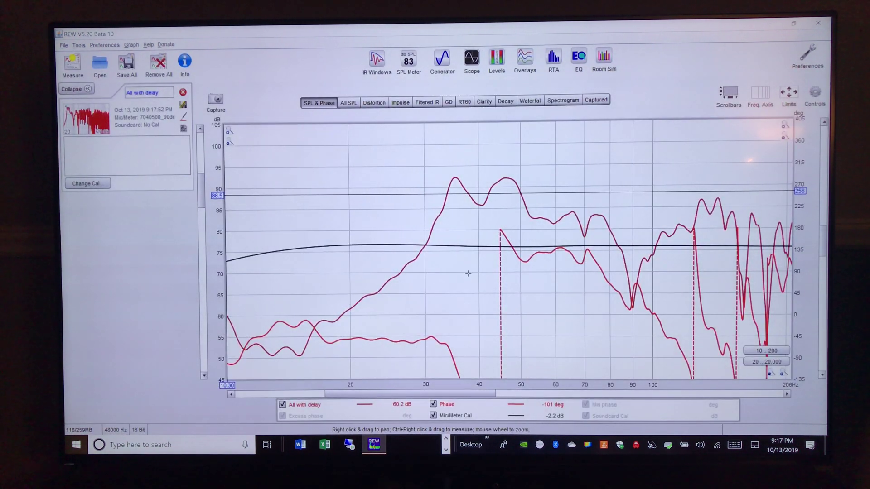
# Switch to the All SPL graph and record a sweep on the left (L) output.
pyautogui.click(354, 104)
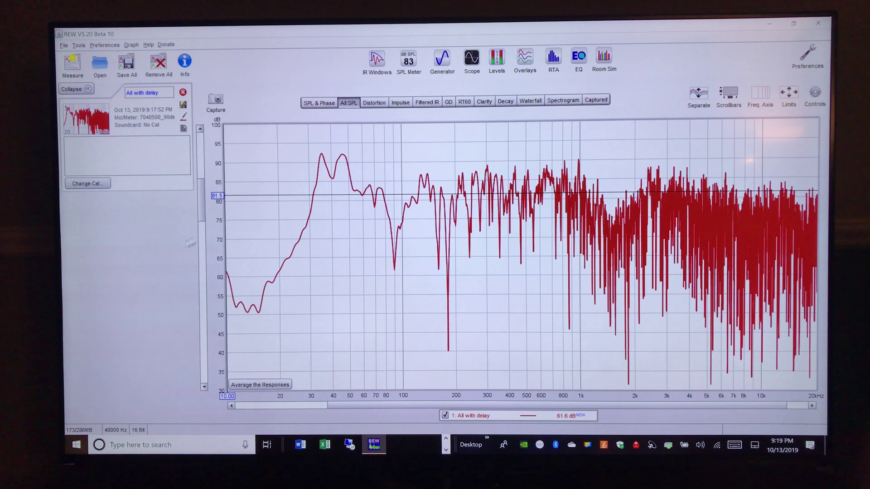
pyautogui.click(73, 64)
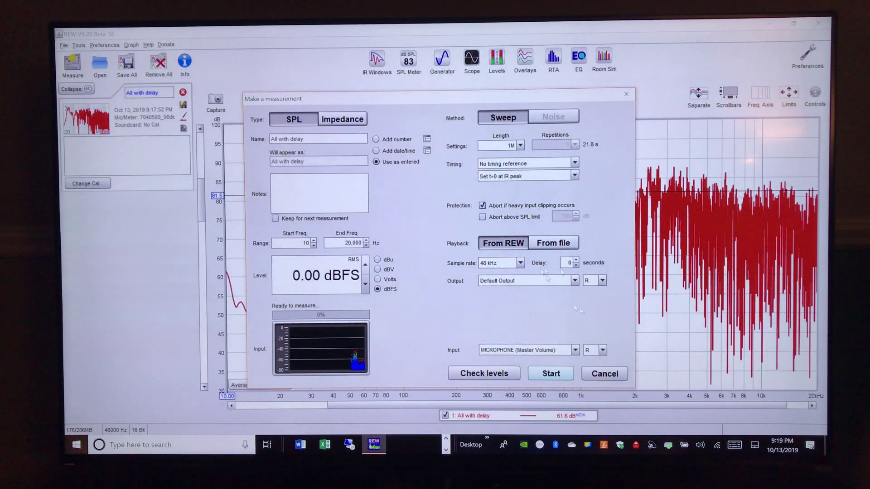
pyautogui.click(602, 281)
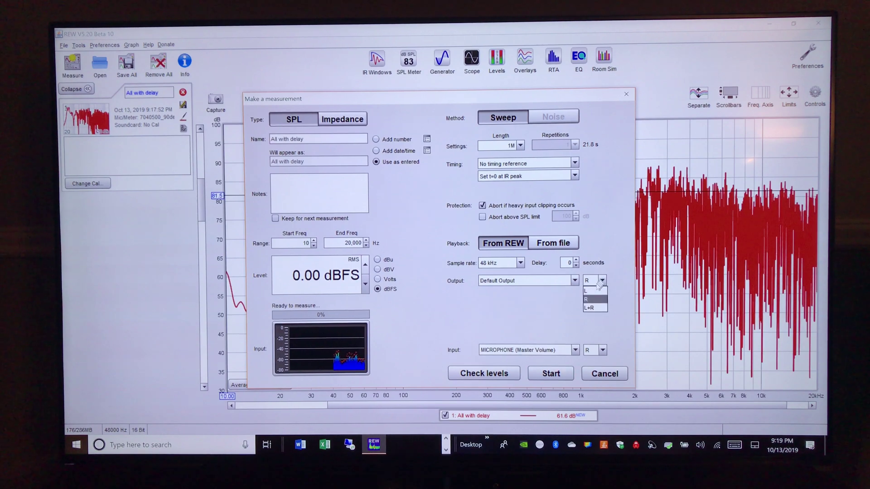
pyautogui.click(591, 291)
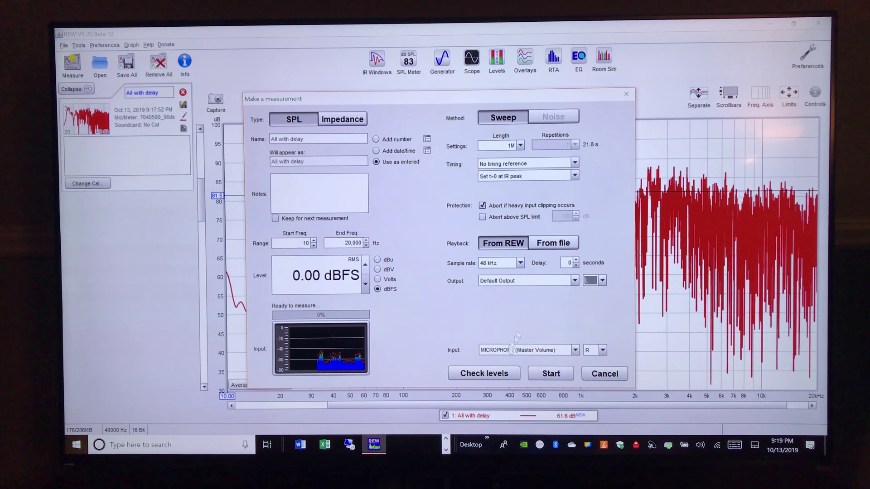
pyautogui.click(551, 373)
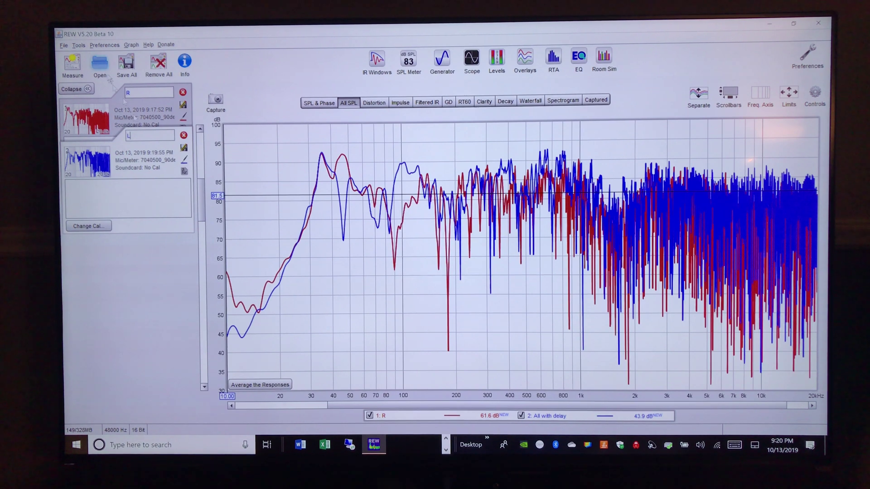
# Prepare another measurement with the sweep output set to L+R.
pyautogui.click(73, 74)
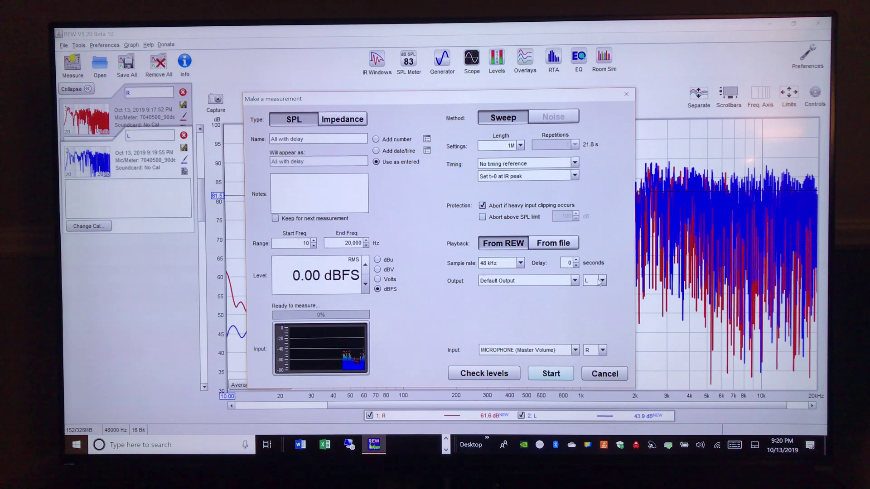
pyautogui.click(603, 280)
pyautogui.click(600, 307)
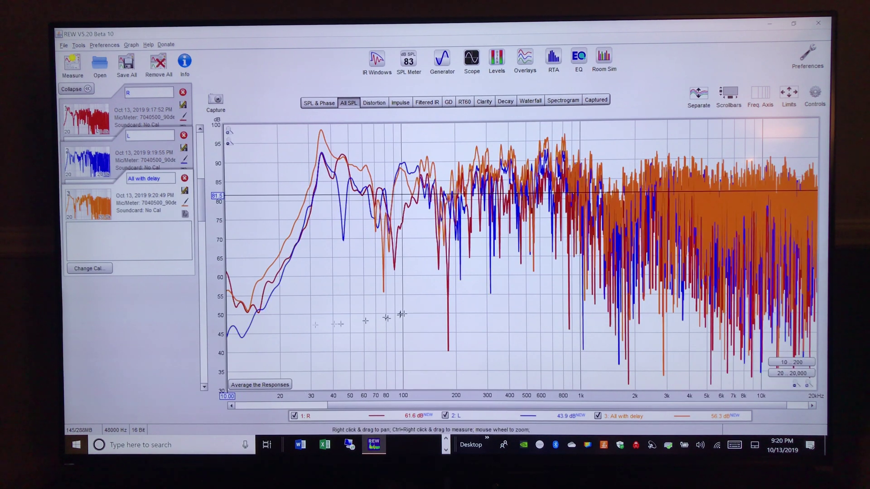
# Rename the third measurement to RL.
pyautogui.tripleClick(149, 178)
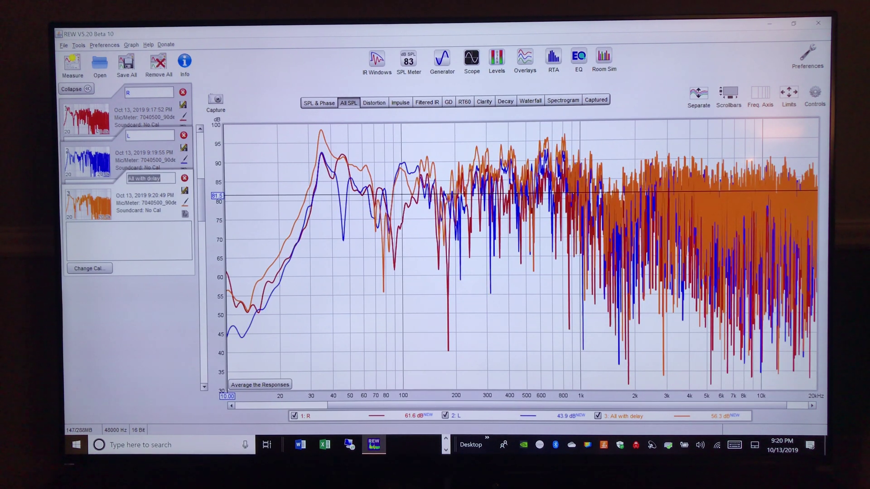
pyautogui.write('RL')
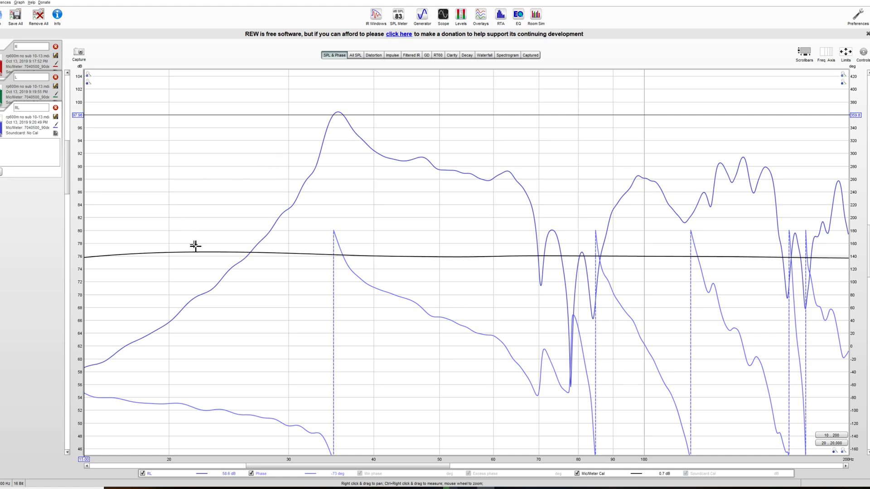
# Overlay R, L and RL on All SPL, zooming out the dB axis and panning frequencies right.
pyautogui.click(355, 56)
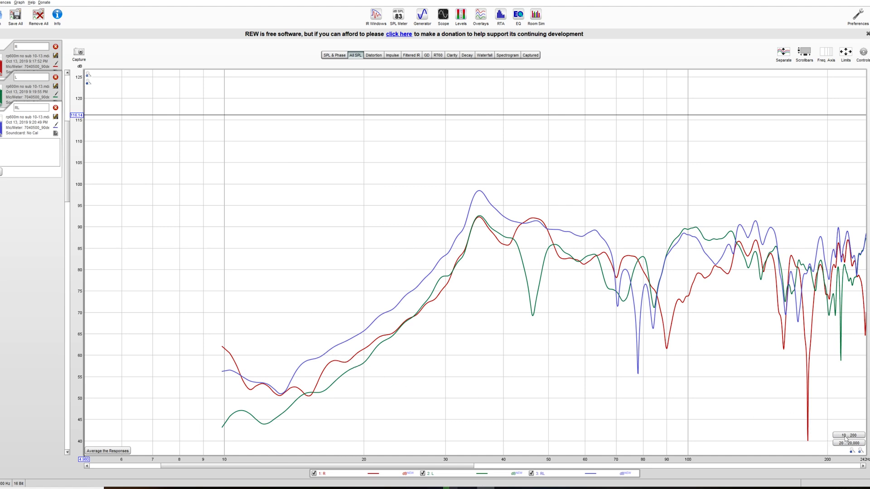
pyautogui.click(88, 83)
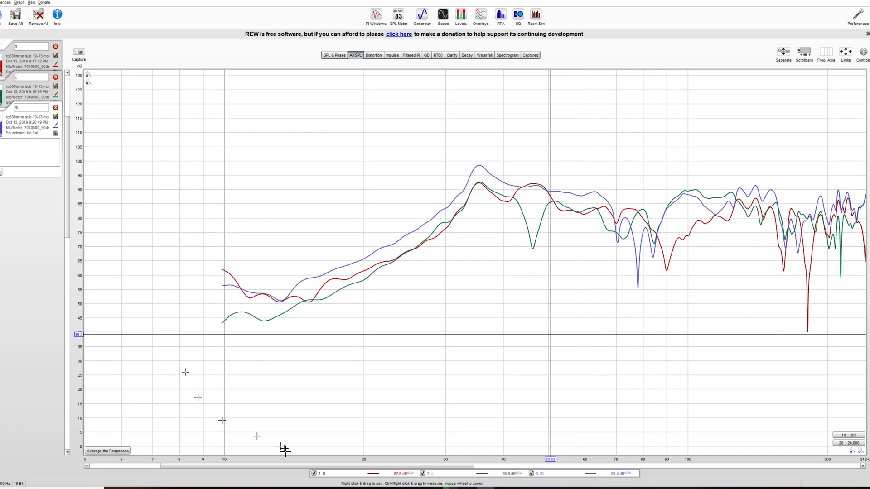
pyautogui.moveTo(271, 467); pyautogui.dragTo(318, 467)
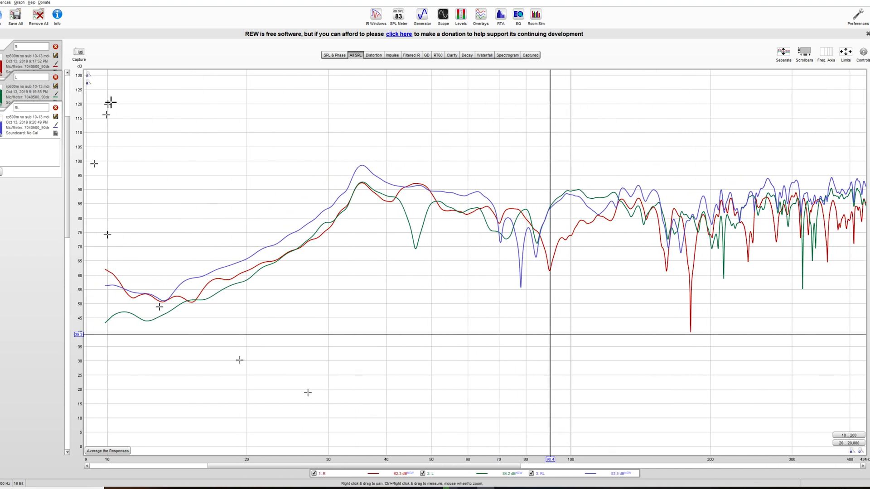
pyautogui.click(88, 83)
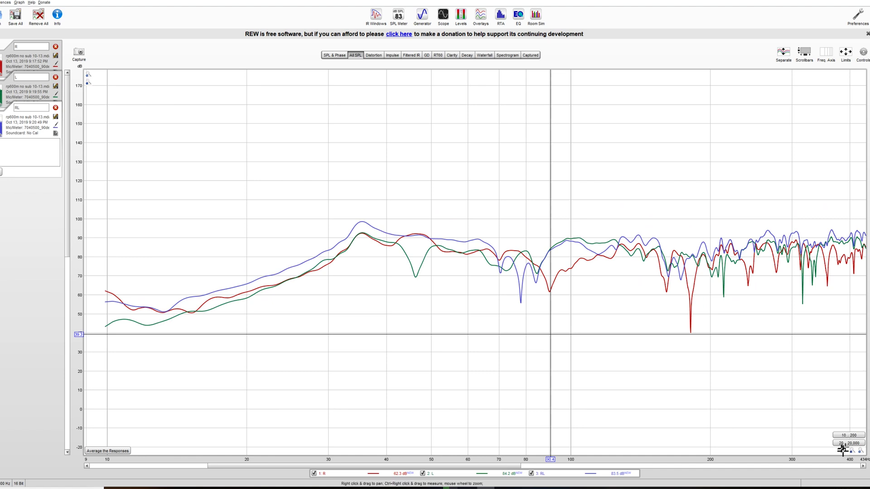
# Apply graph limits of Left 10 Hz, Right 20,000 Hz, Top 110 dB and Bottom 30 dB.
pyautogui.click(845, 53)
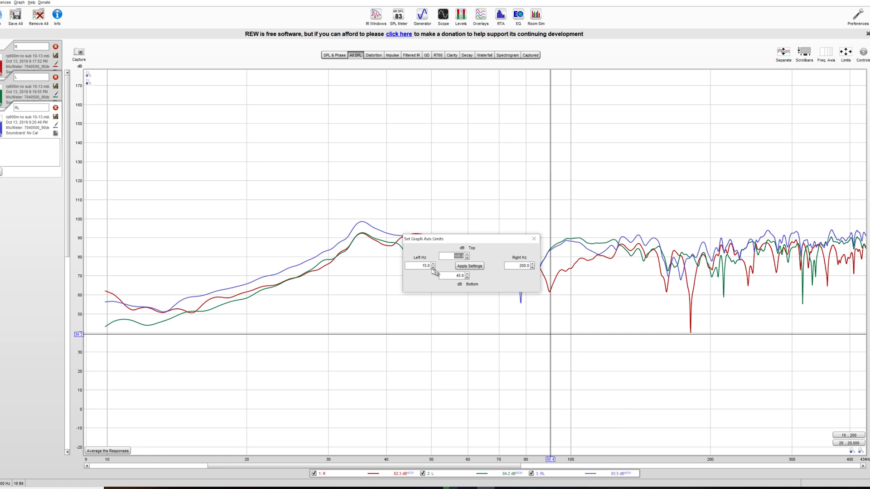
pyautogui.click(434, 269)
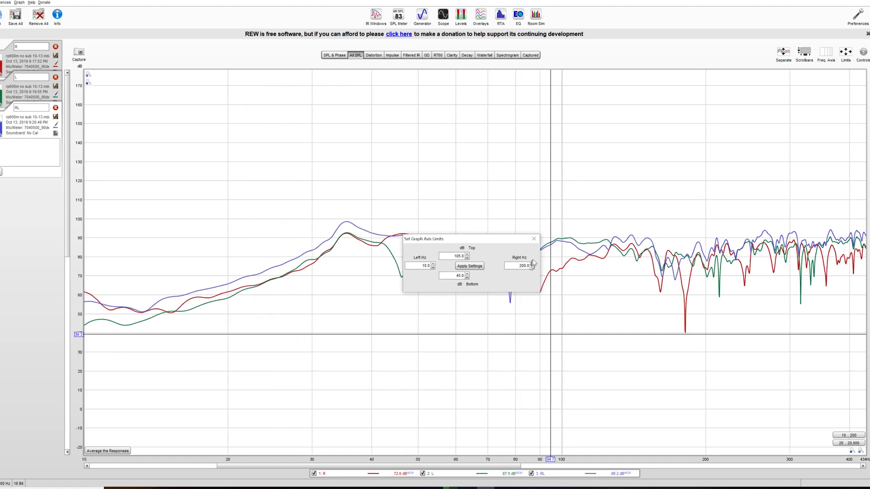
pyautogui.write('20,000')
pyautogui.press('Return')
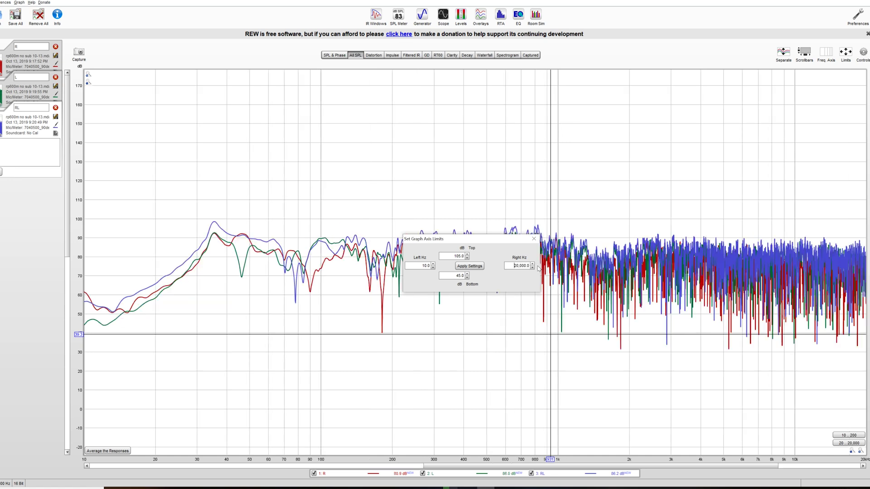
pyautogui.doubleClick(454, 256)
pyautogui.write('110')
pyautogui.doubleClick(454, 276)
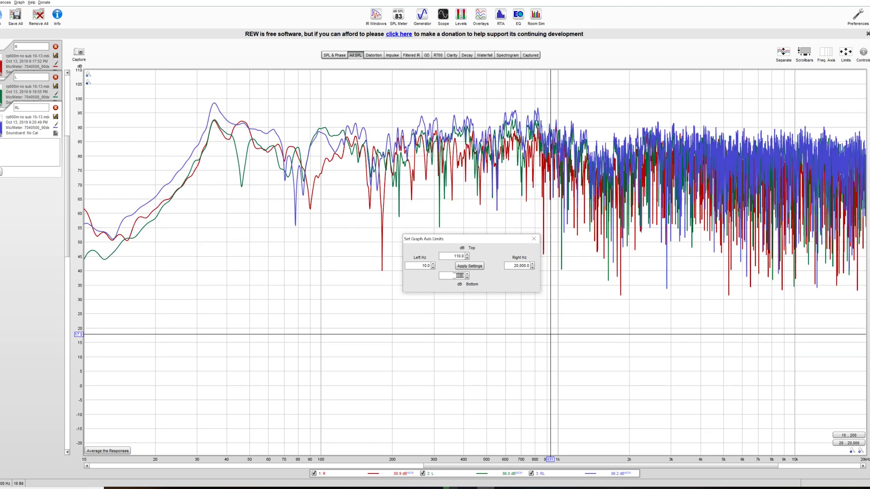
pyautogui.write('30')
pyautogui.click(476, 268)
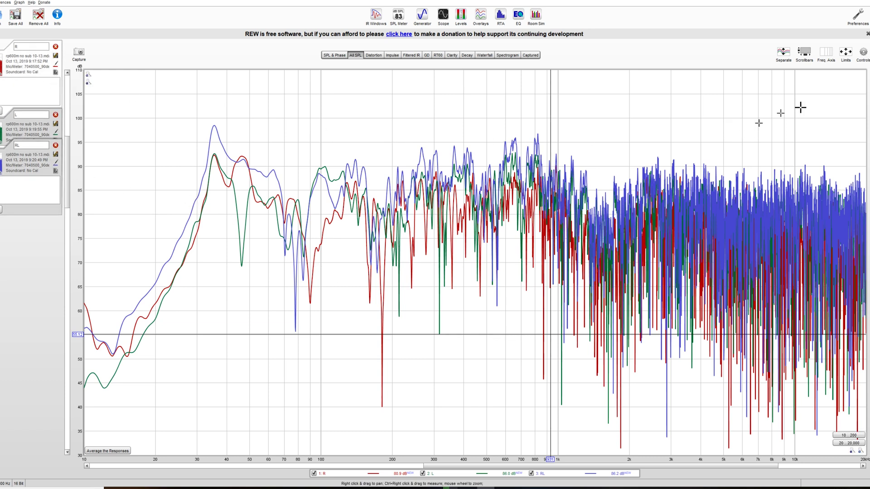
# Apply 1/48-octave smoothing to all three measurements.
pyautogui.click(865, 55)
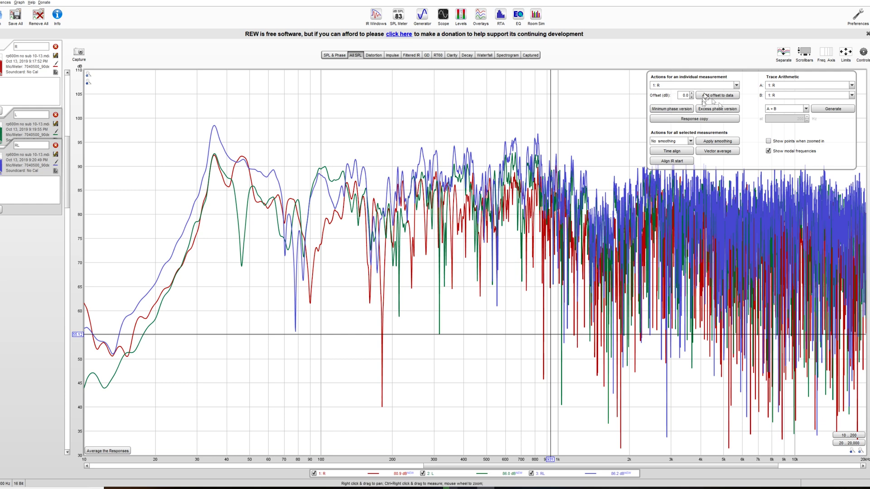
pyautogui.click(691, 142)
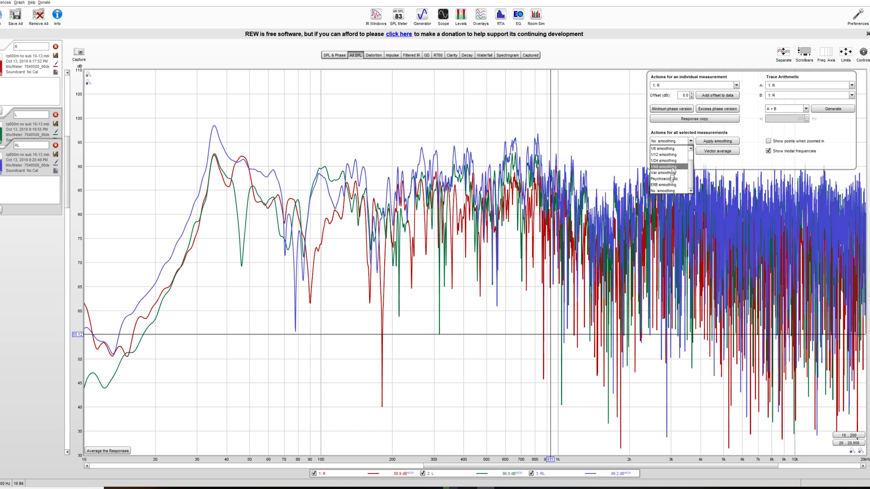
pyautogui.click(668, 153)
pyautogui.click(710, 141)
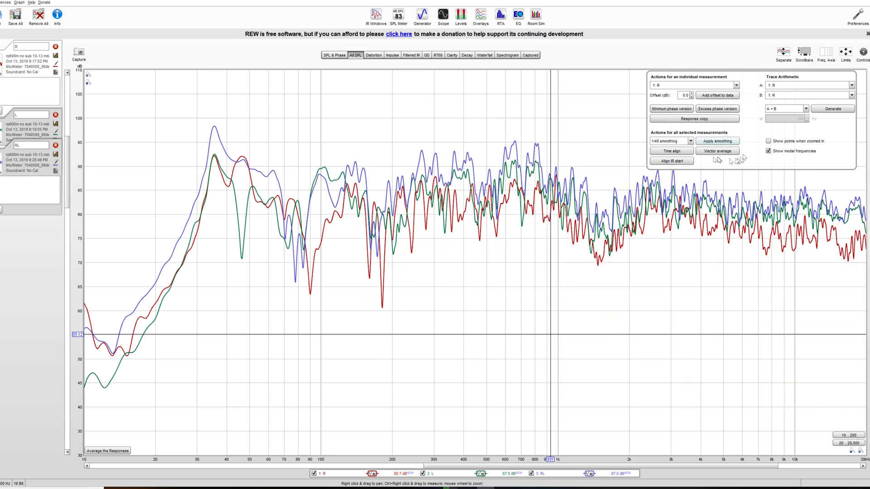
# Close the measurement controls panel and hide the L trace from the graph.
pyautogui.click(862, 56)
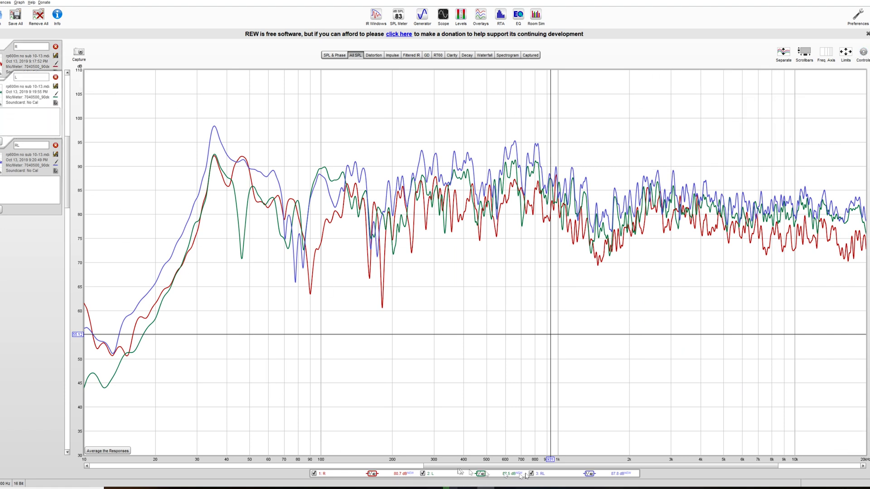
pyautogui.click(422, 474)
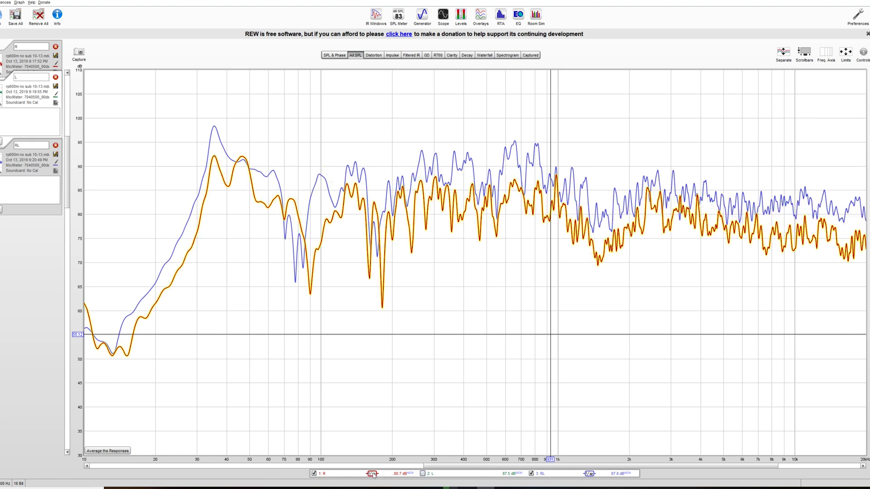
# Hide the R trace so only RL shows, and mark the RL peak near 34 Hz.
pyautogui.click(313, 474)
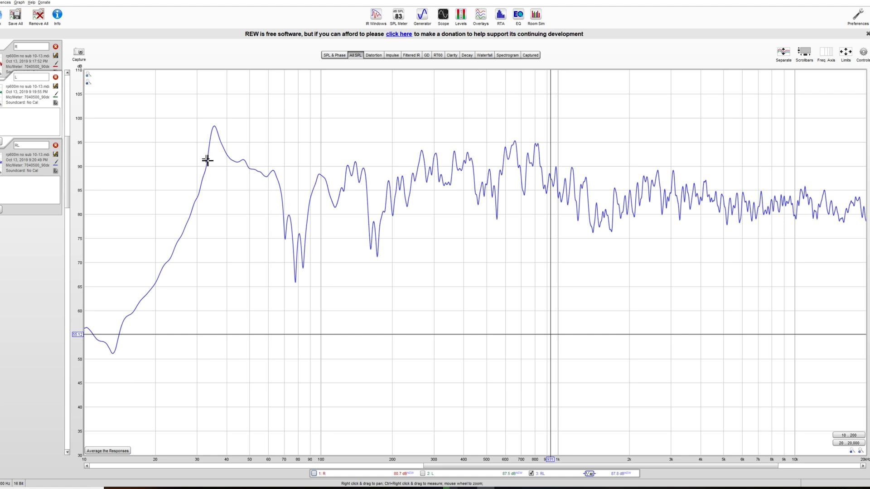
pyautogui.click(209, 157)
# Move the cursor to about 33.5 Hz on the RL peak and show the L trace again.
pyautogui.click(209, 157)
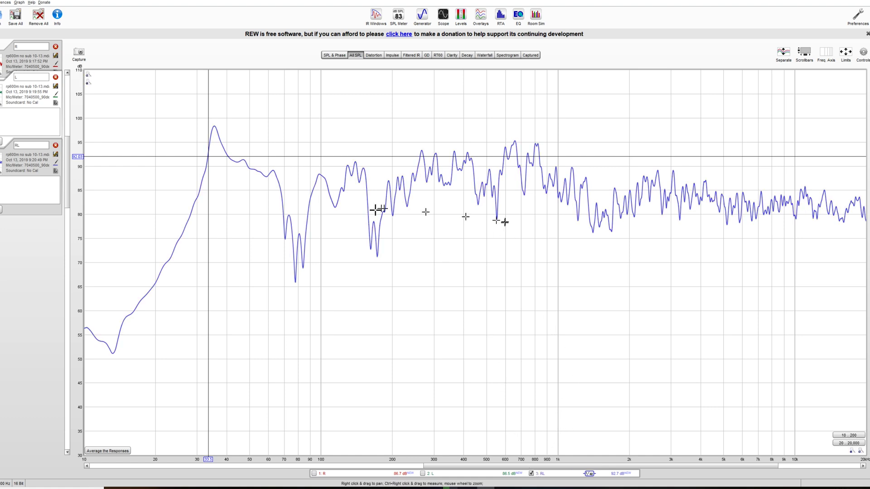
pyautogui.click(422, 474)
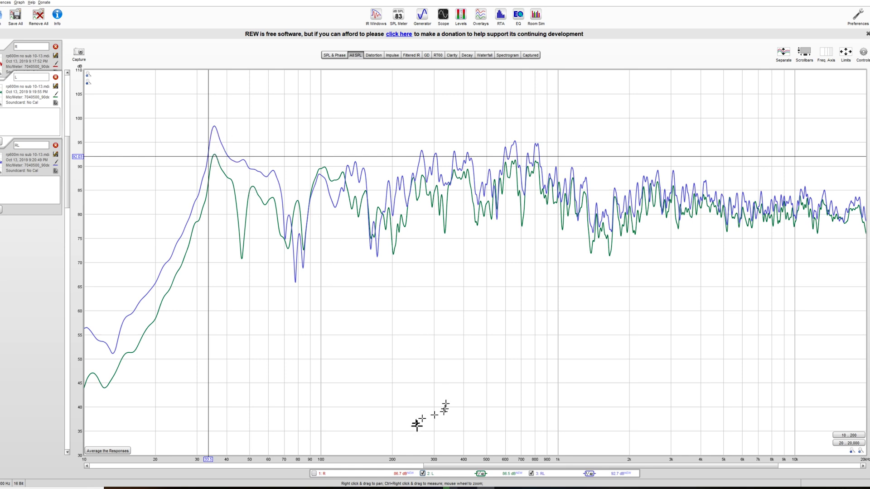
pyautogui.click(314, 474)
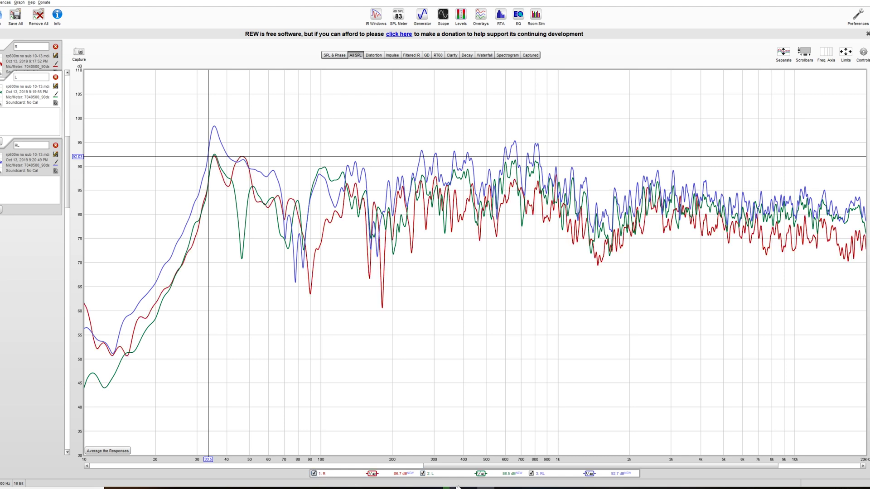
pyautogui.click(532, 473)
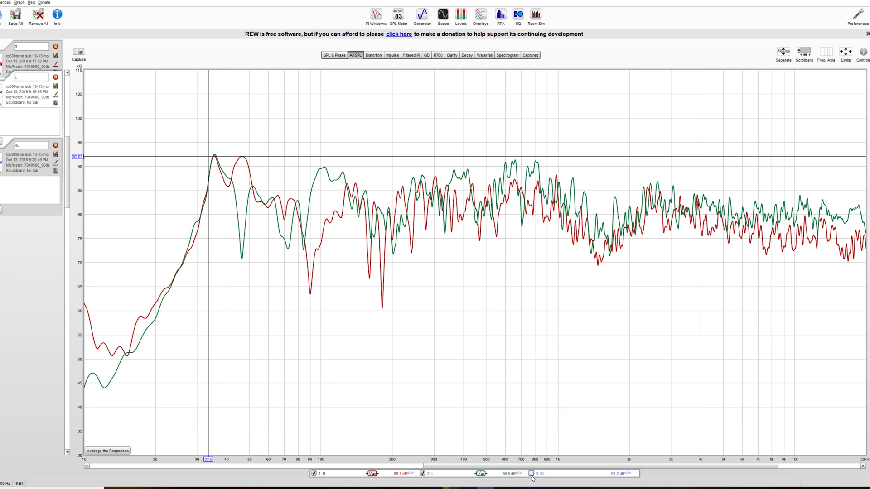
pyautogui.click(531, 474)
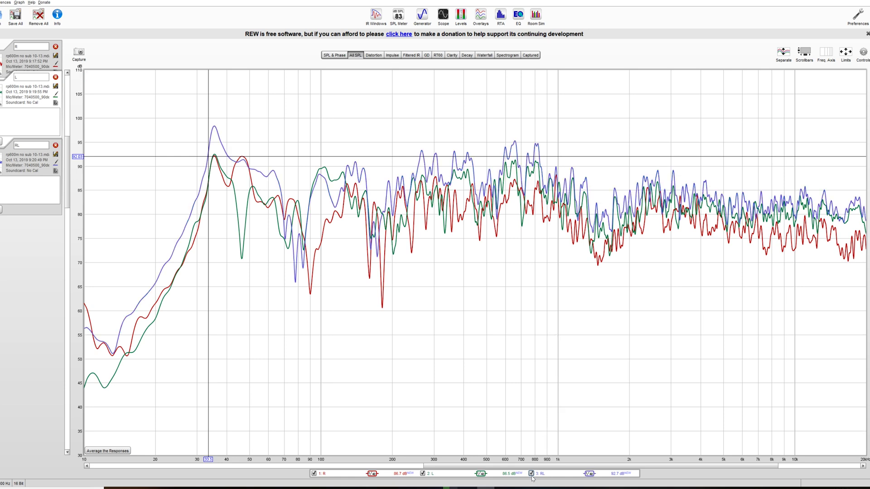
pyautogui.click(532, 474)
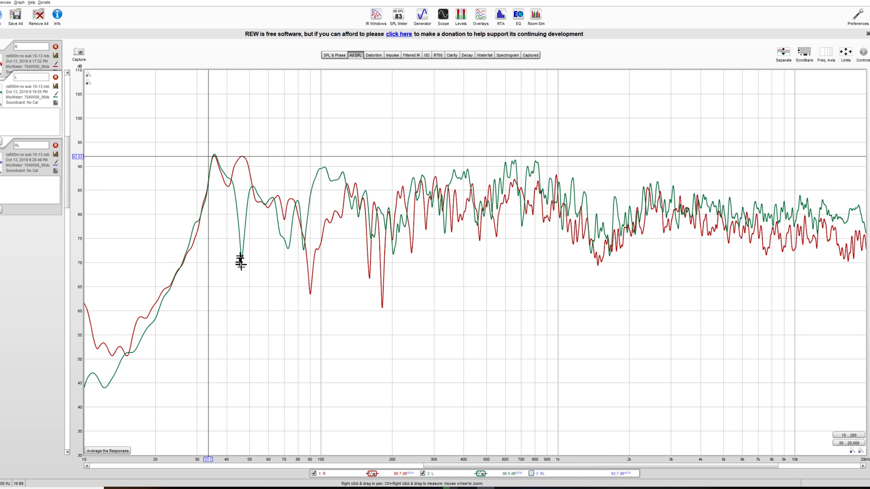
pyautogui.click(532, 474)
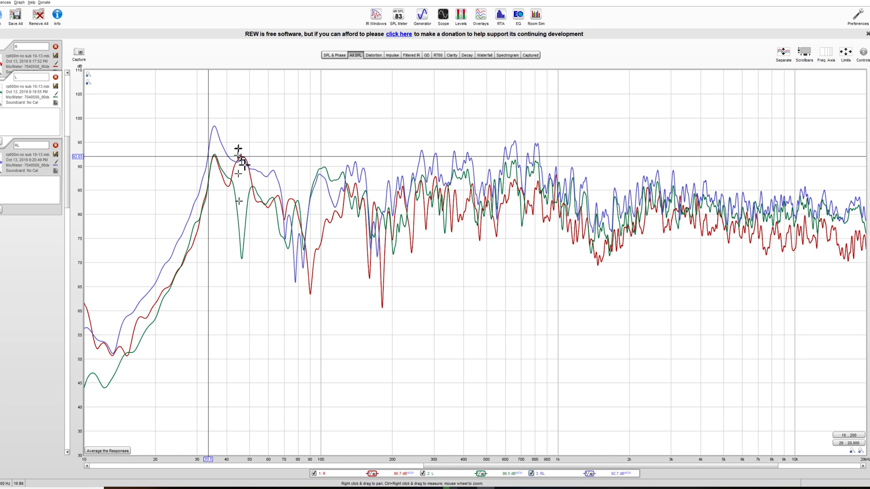
pyautogui.click(531, 474)
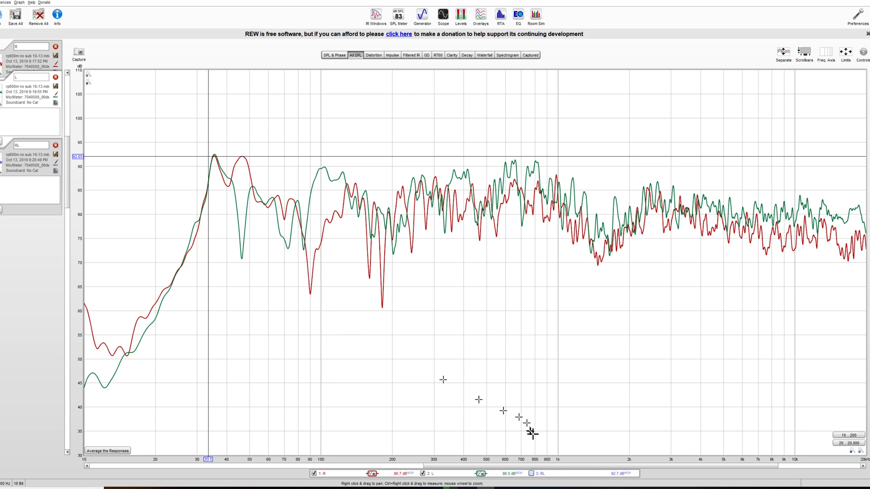
pyautogui.click(531, 474)
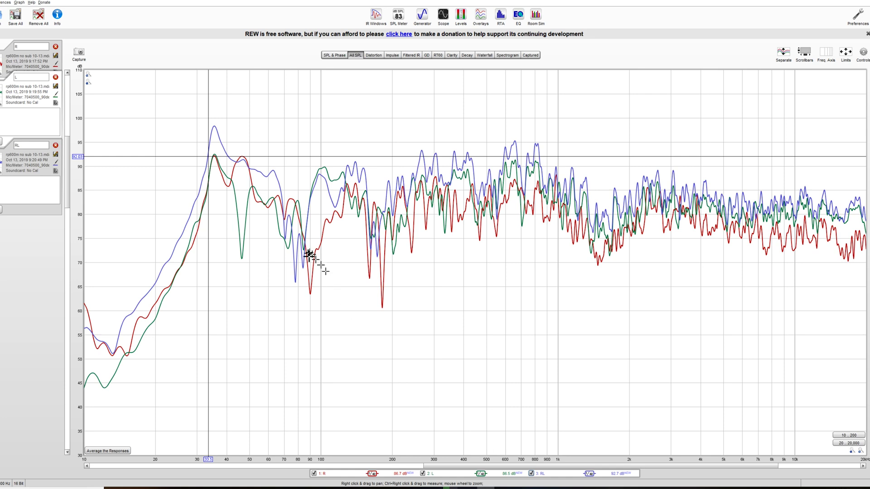
# Toggle the 3: RL trace off and on for comparison, leaving it hidden.
pyautogui.click(532, 474)
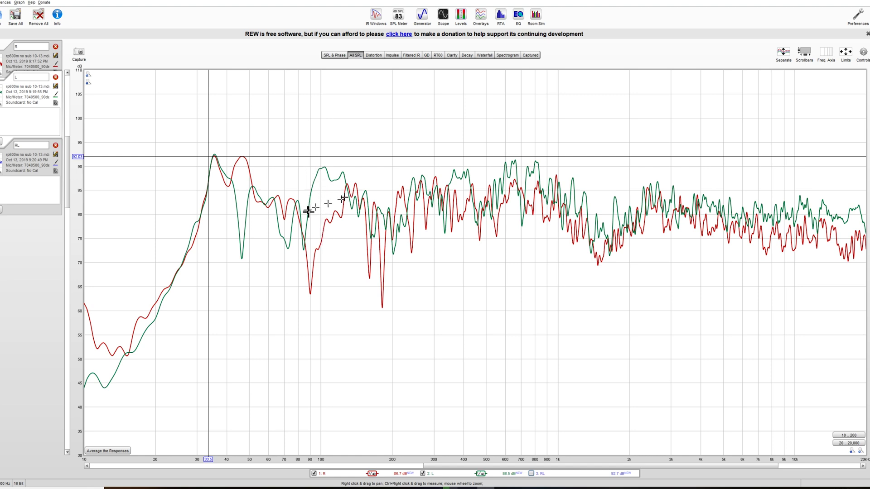
pyautogui.click(532, 474)
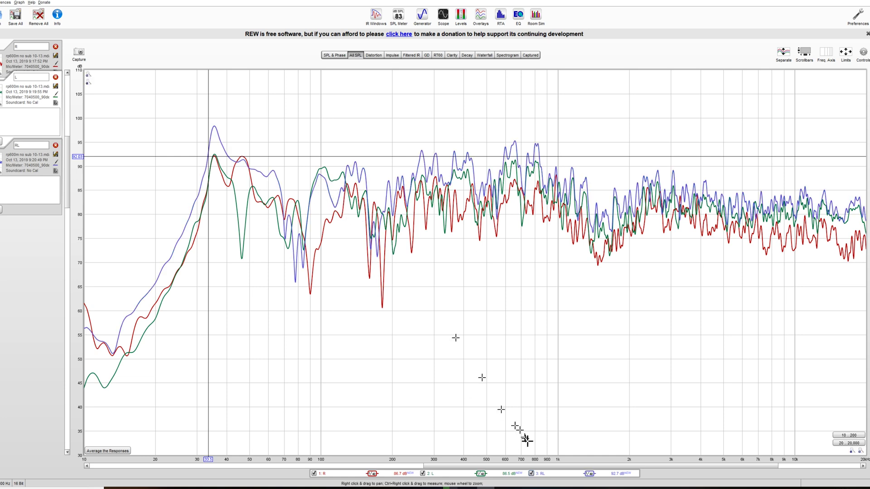
pyautogui.click(531, 473)
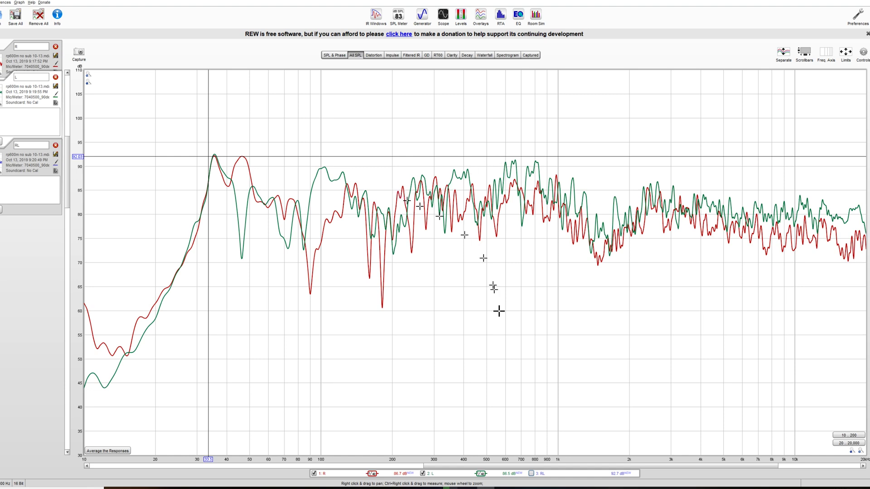
# Untick 2: L and 1: R, then tick 3: RL so only the combined trace shows.
pyautogui.click(422, 473)
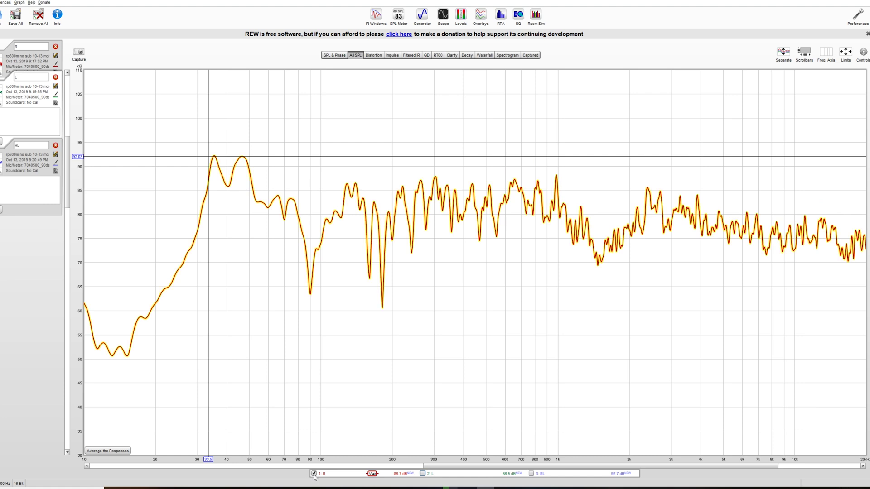
pyautogui.click(313, 473)
pyautogui.click(531, 473)
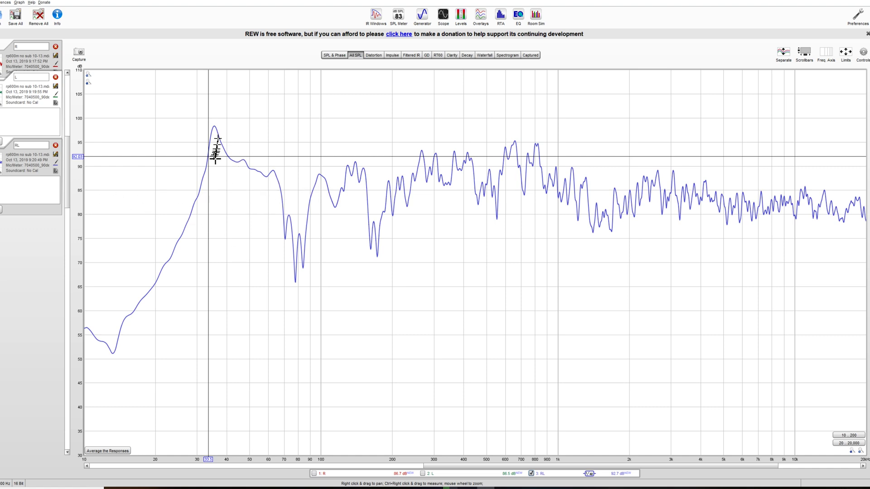
# Read the RL curve's level at about 30.3 Hz, then move the cursor to the RL dip near 79 Hz.
pyautogui.click(198, 191)
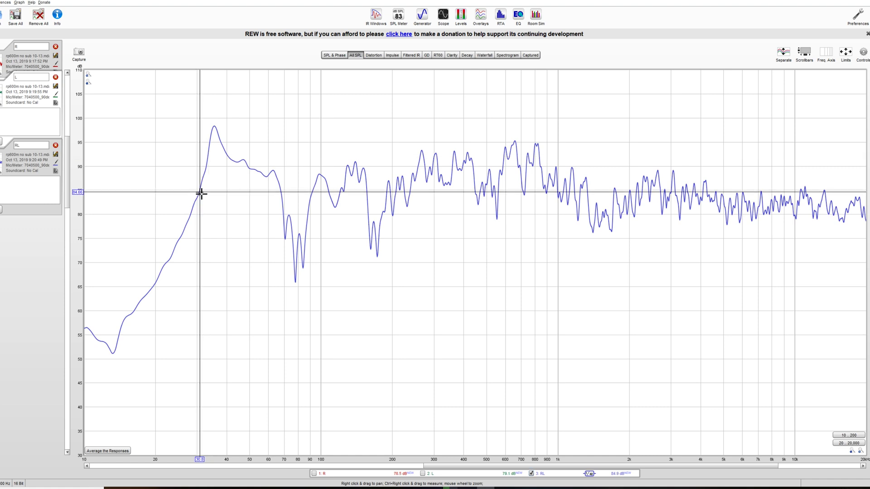
pyautogui.click(200, 193)
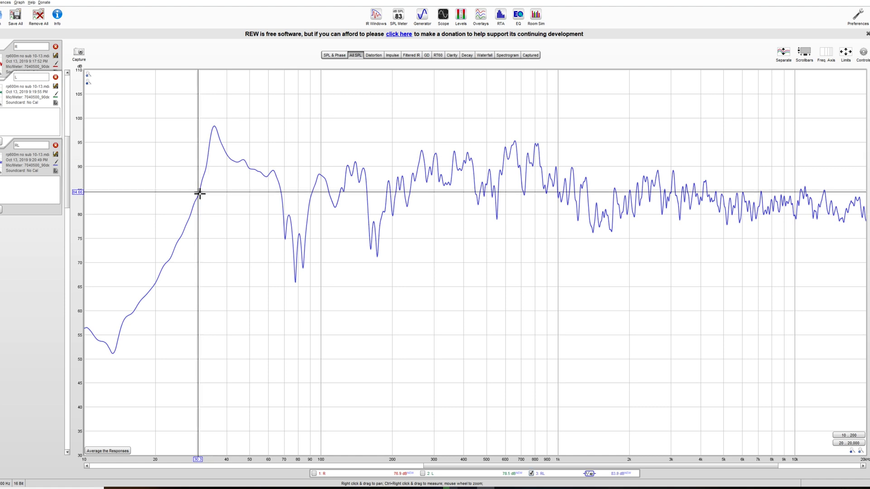
pyautogui.click(297, 192)
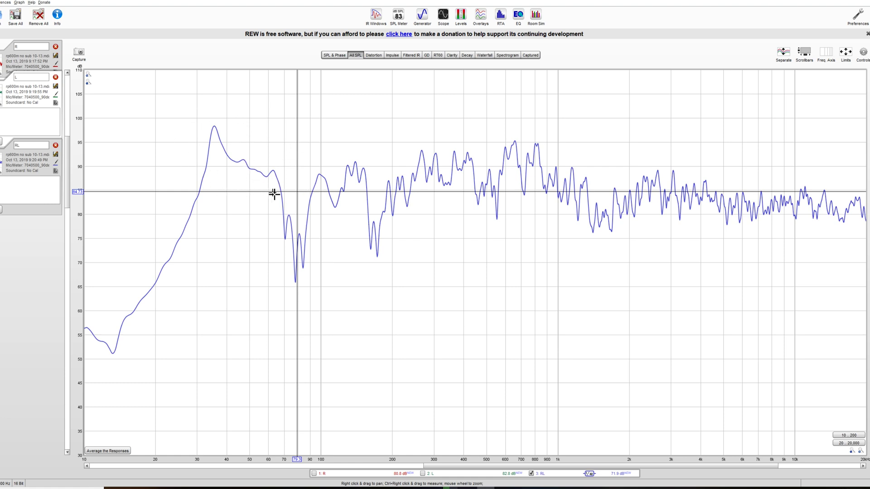
# Put the cursor on the combined response's rising low-end slope near 27.5 Hz, reading about 79.6 dB.
pyautogui.click(187, 393)
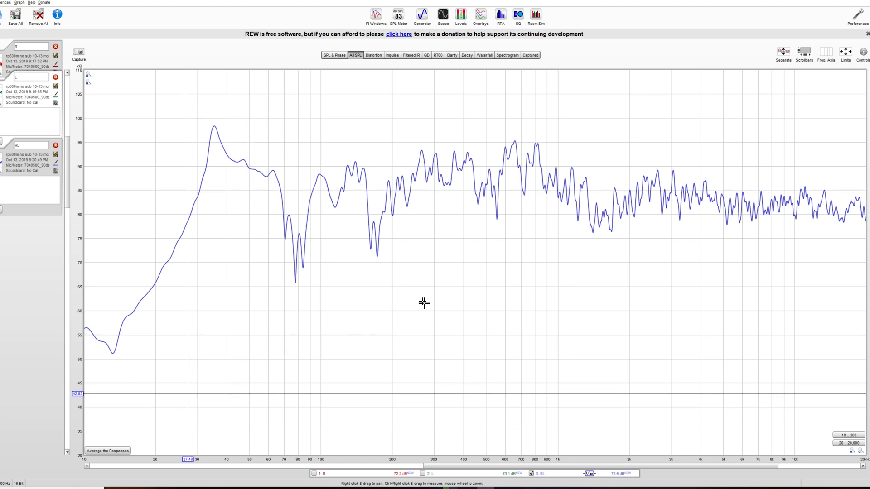